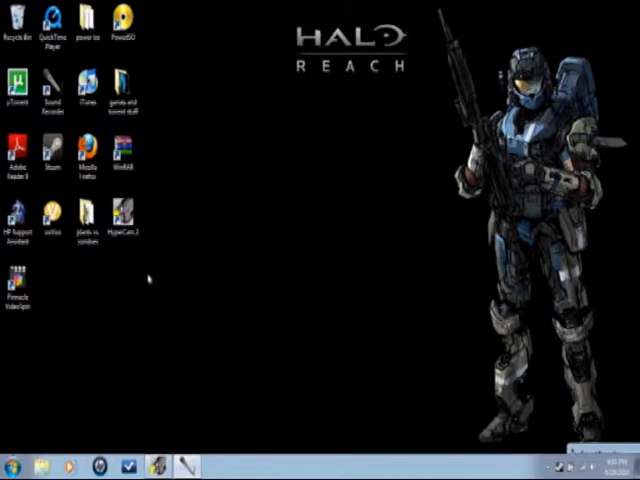
Reach the Network and Sharing Center via Start, Control Panel and Network and Internet
{"action": "key", "text": "super"}
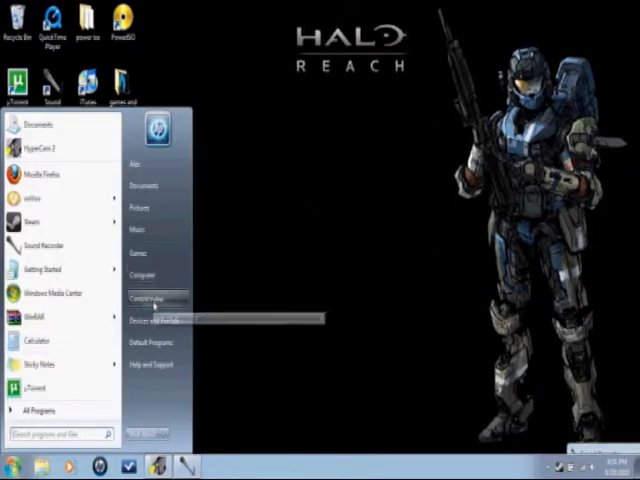
{"action": "left_click", "coordinate": [146, 298]}
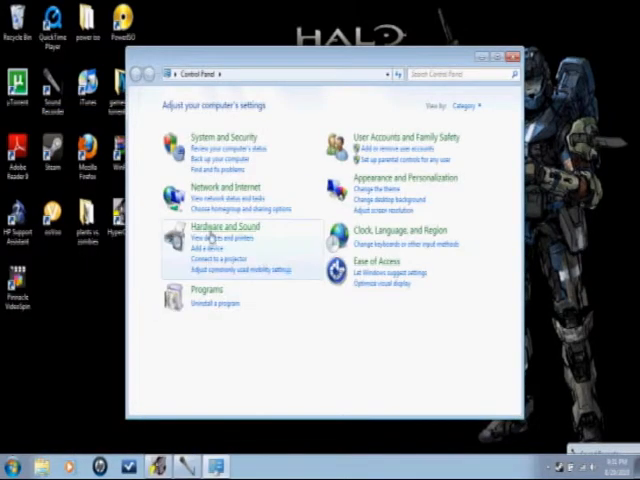
{"action": "left_click", "coordinate": [206, 192]}
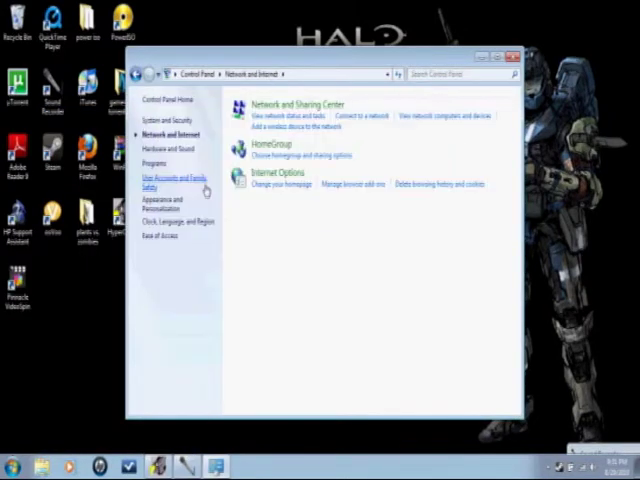
{"action": "left_click", "coordinate": [275, 110]}
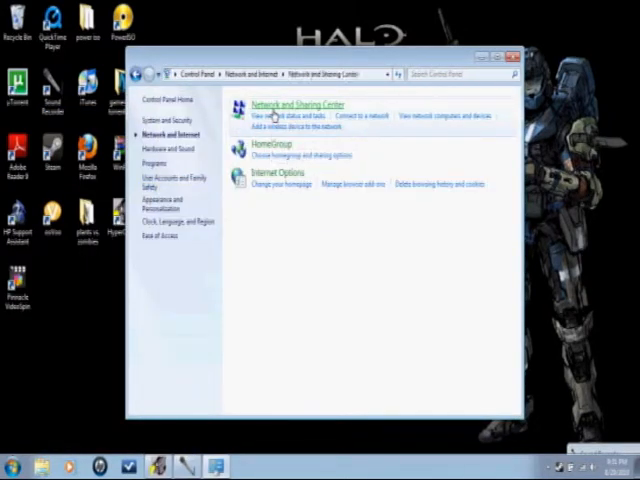
Show the adapter connections list and select the Wireless Network Connection
{"action": "left_click", "coordinate": [175, 136]}
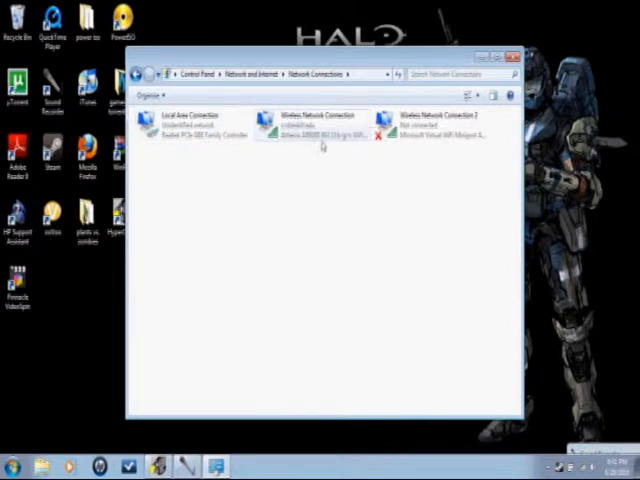
{"action": "left_click", "coordinate": [262, 135]}
Bridge the selected Local Area and Wireless connections into a new Network Bridge, then deselect
{"action": "left_click_drag", "start_coordinate": [262, 135], "coordinate": [183, 112]}
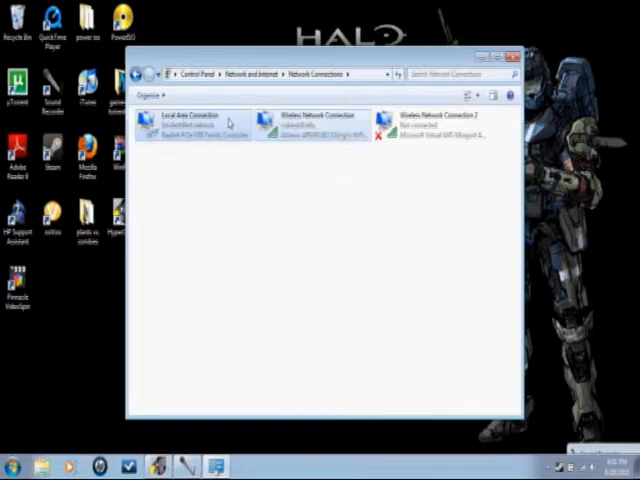
{"action": "right_click", "coordinate": [226, 120]}
{"action": "left_click", "coordinate": [266, 174]}
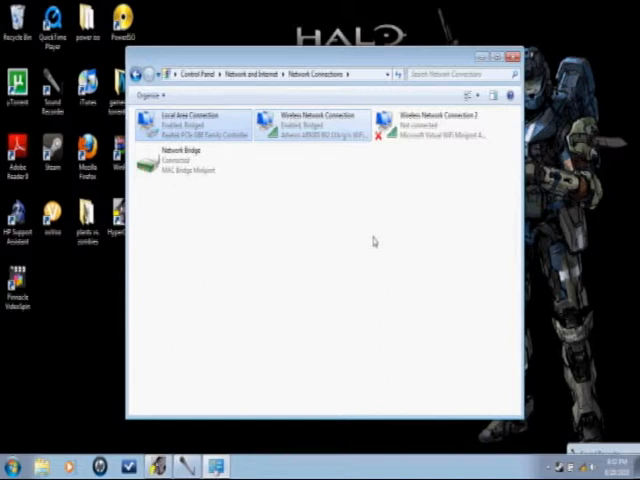
{"action": "left_click", "coordinate": [293, 229]}
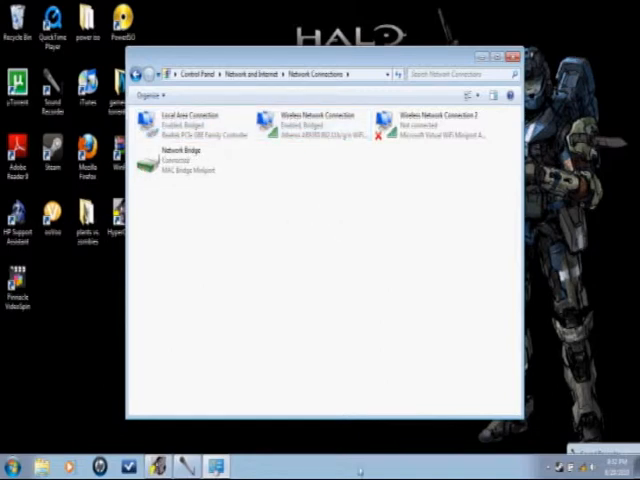